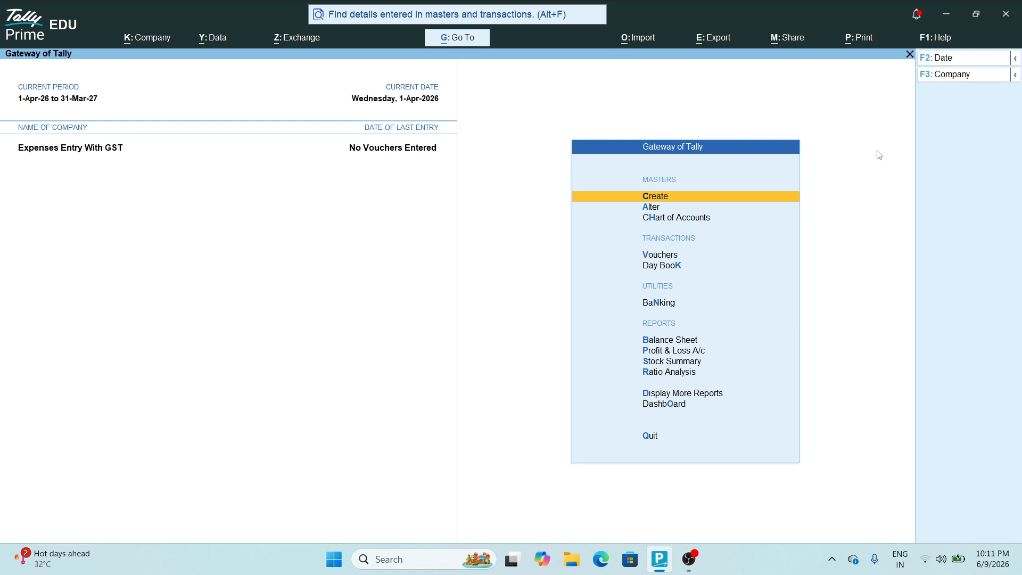
# Open voucher entry and switch the voucher type to Purchase
pyautogui.press('Down')
pyautogui.press('Down')
pyautogui.press('Down')
pyautogui.press('Return')
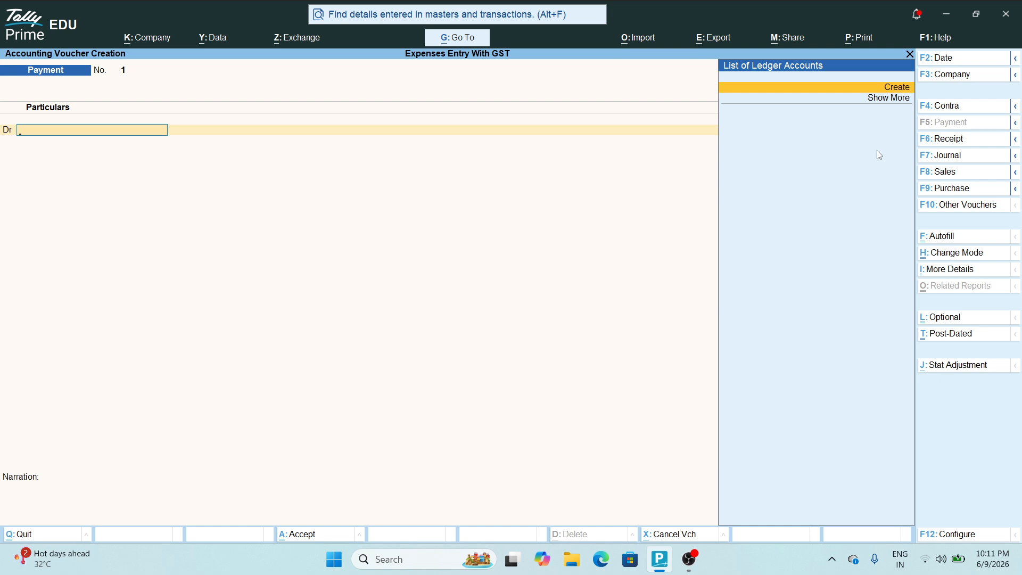
pyautogui.press('F9')
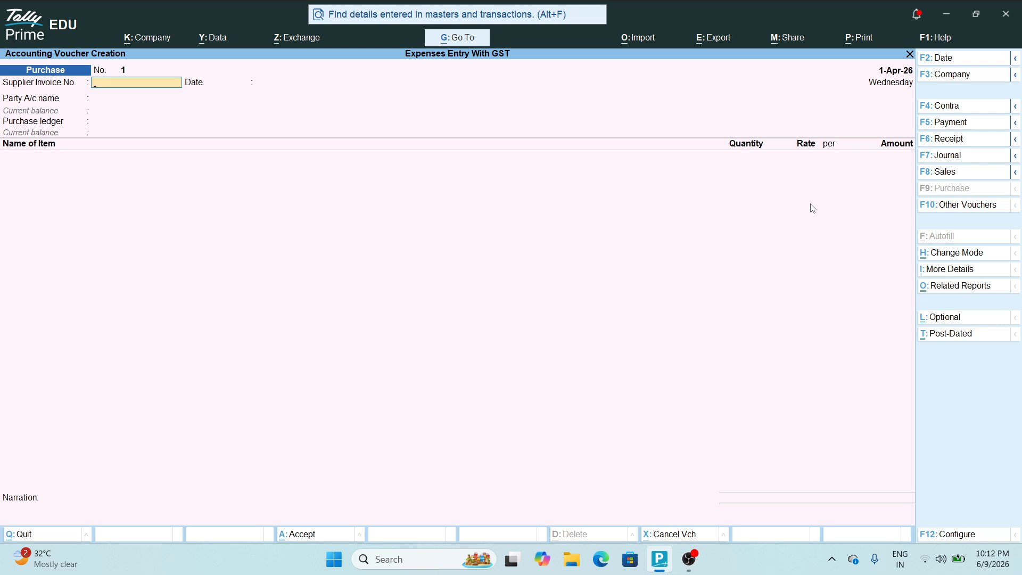
# Switch the Purchase voucher to Accounting Invoice mode and move to the Party A/c name field
pyautogui.hotkey('ctrl', 'h')
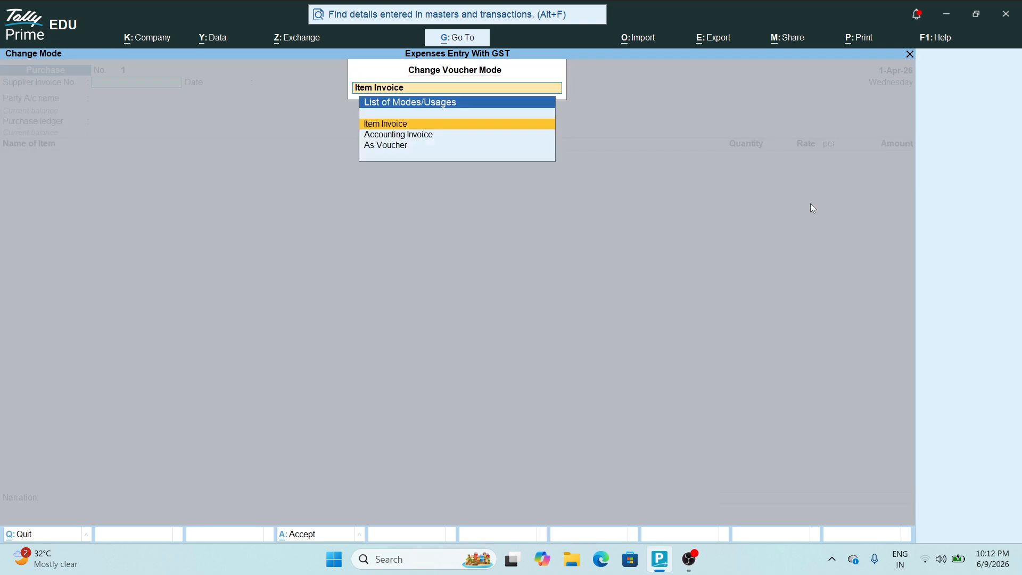
pyautogui.press('Down')
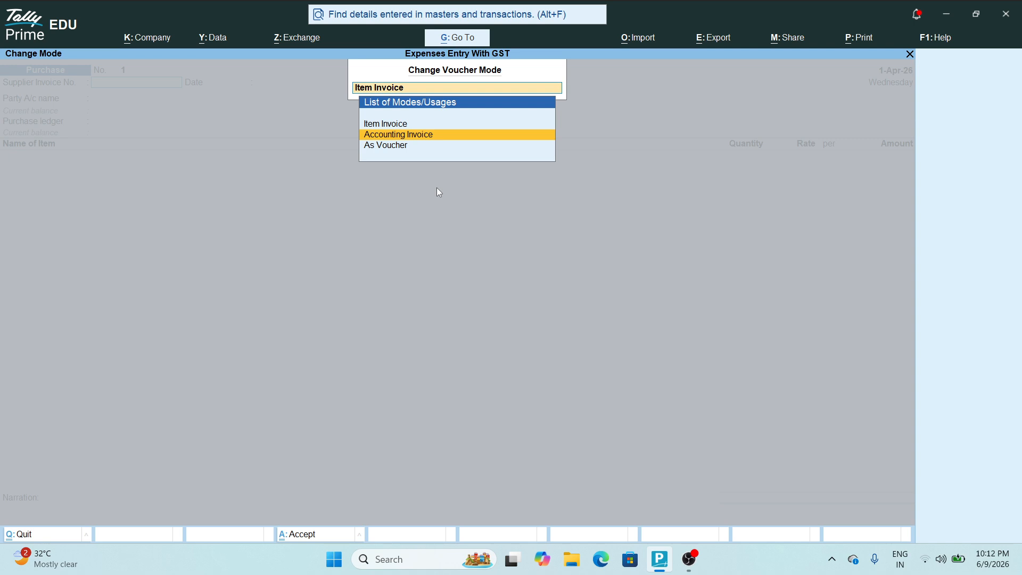
pyautogui.press('Return')
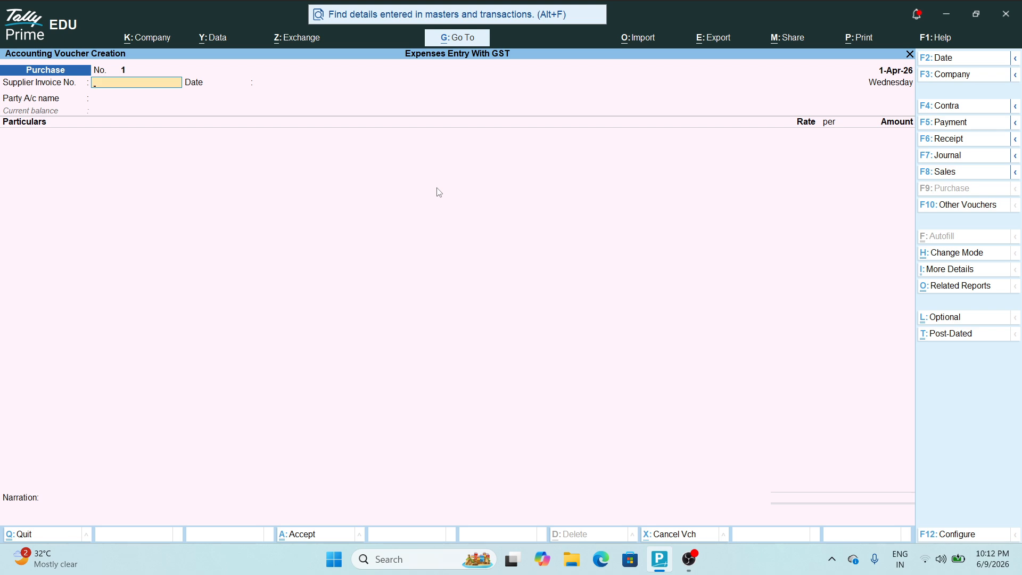
pyautogui.press('Return')
pyautogui.press('Return')
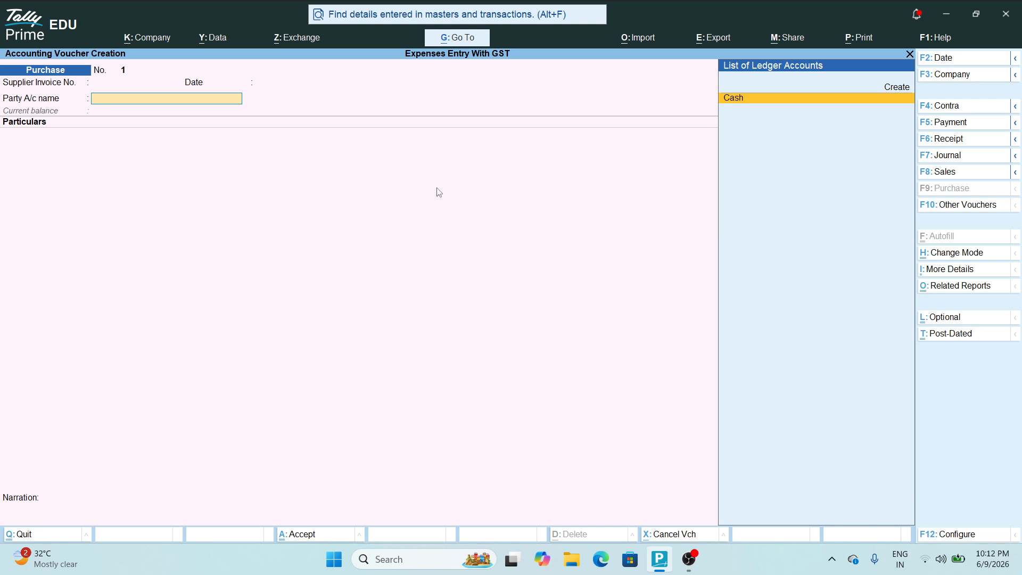
pyautogui.press('alt')
# Create ledger 'Airtel Company' under Sundry Creditors, state Madhya Pradesh, with its GSTIN, as the party
pyautogui.hotkey('alt', 'c')
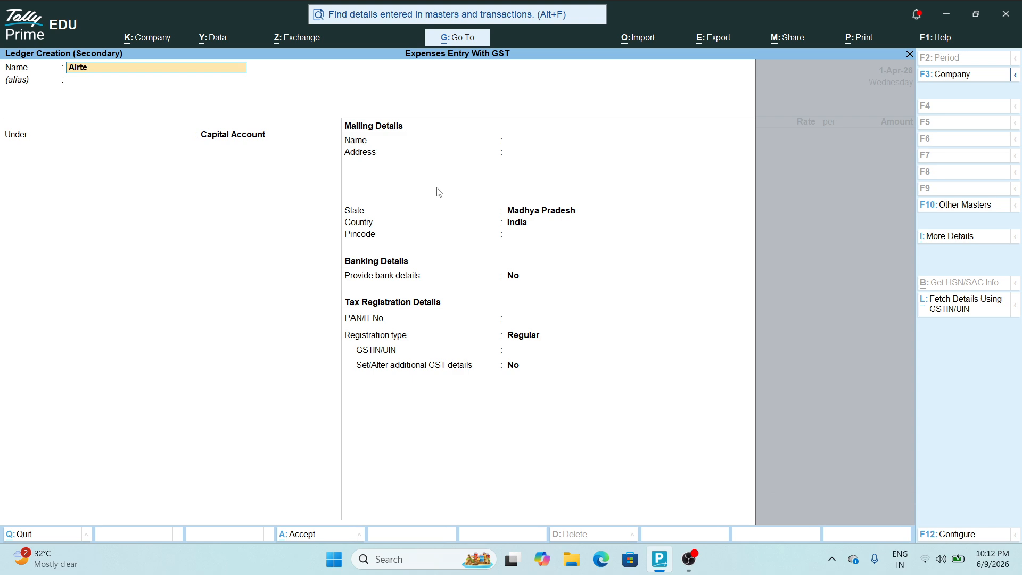
pyautogui.write('Company')
pyautogui.press('Return')
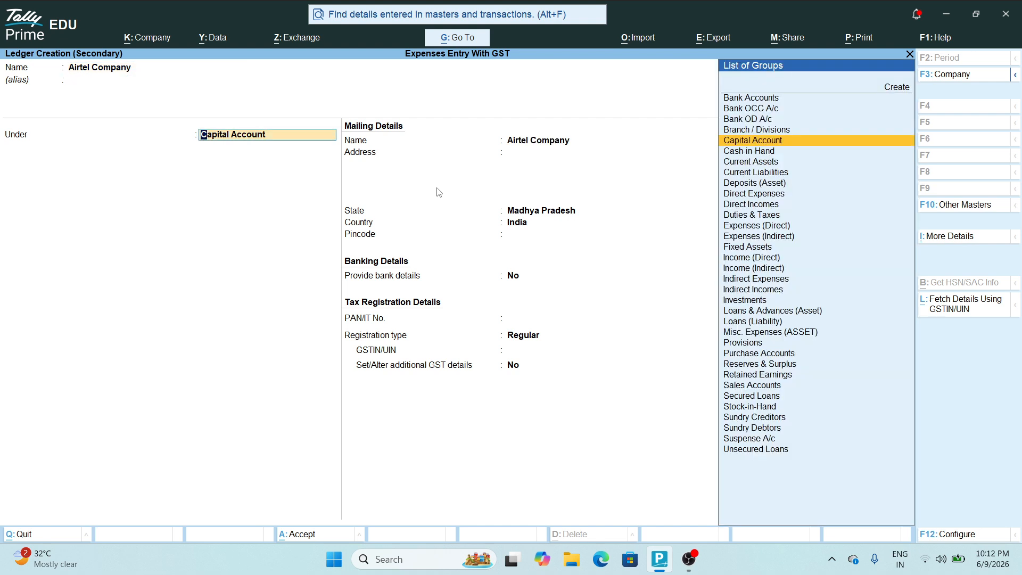
pyautogui.write('Sun')
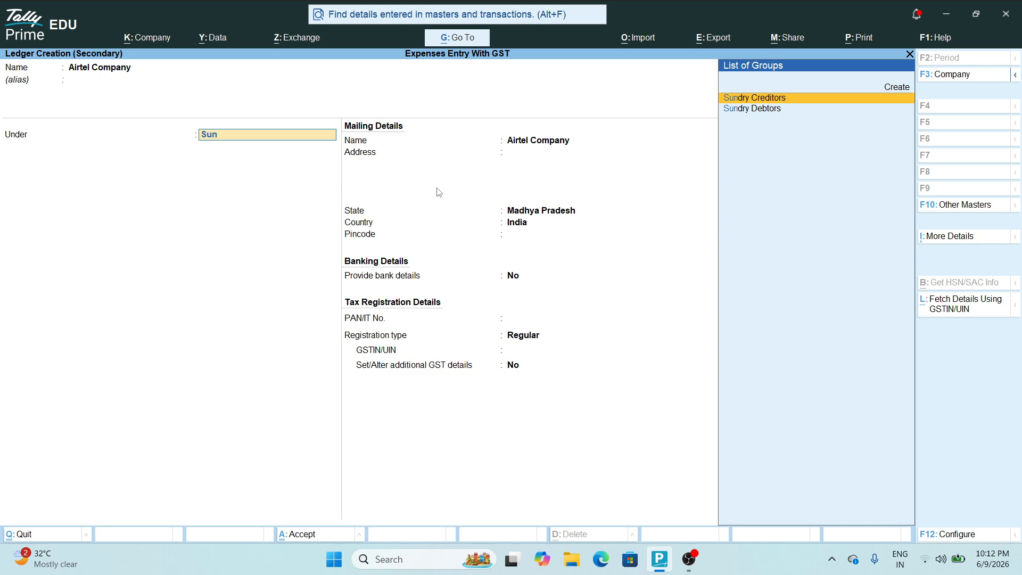
pyautogui.press('Return')
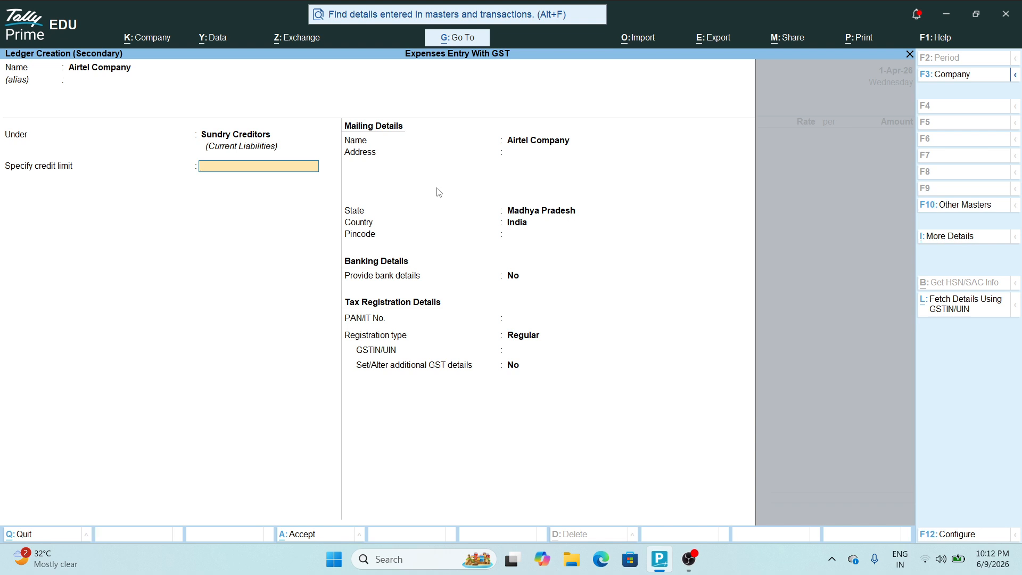
pyautogui.press('Return')
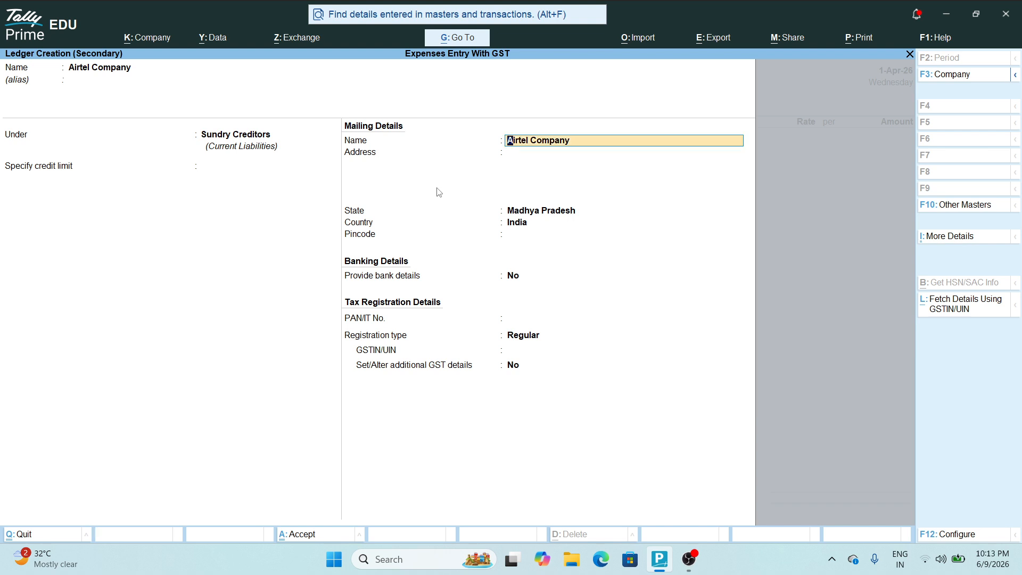
pyautogui.press('Return')
pyautogui.press('Return')
pyautogui.press('Return')
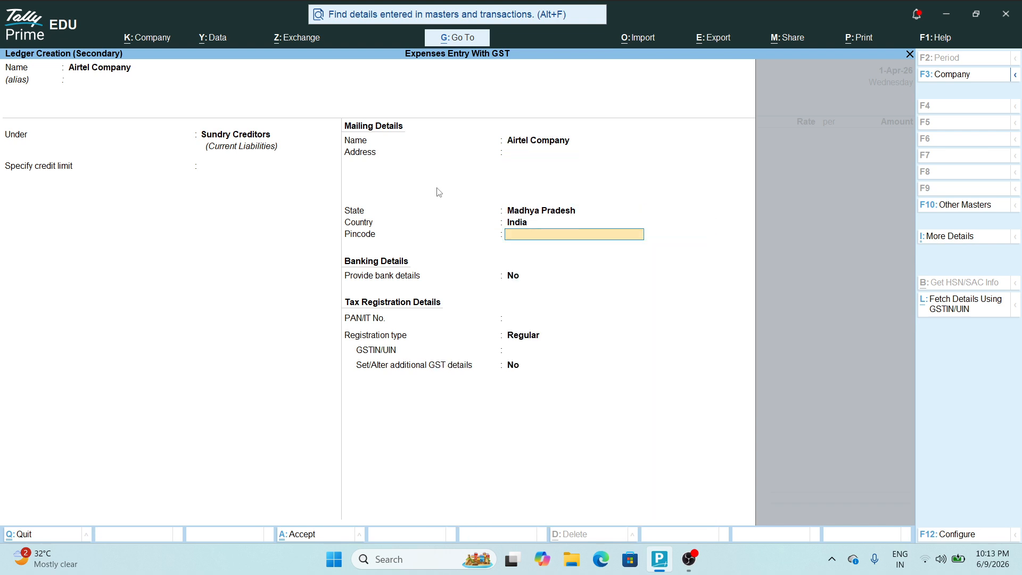
pyautogui.press('Return')
pyautogui.press('Return')
pyautogui.press('Return')
pyautogui.press('Return')
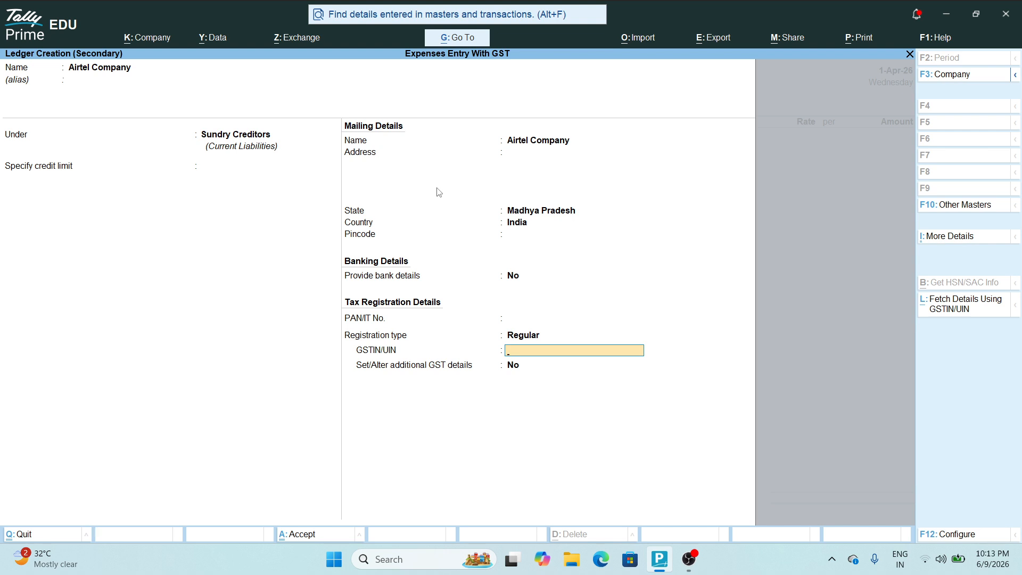
pyautogui.press('Return')
pyautogui.press('Return')
pyautogui.press('Return')
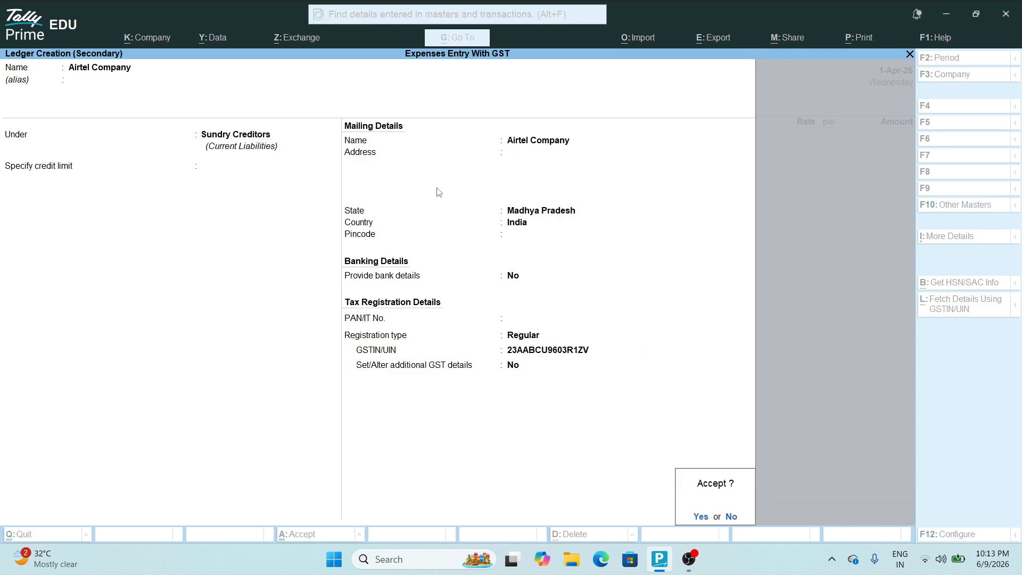
pyautogui.hotkey('ctrl', 'a')
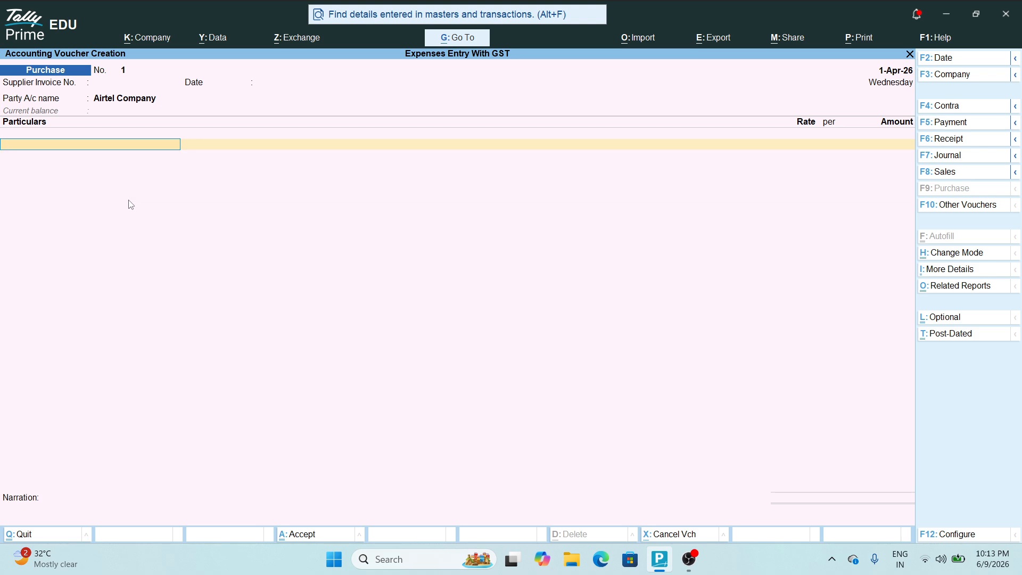
# Create a new ledger 'Internet Charges / Wifi Charges' under Indirect Expenses
pyautogui.hotkey('alt', 'c')
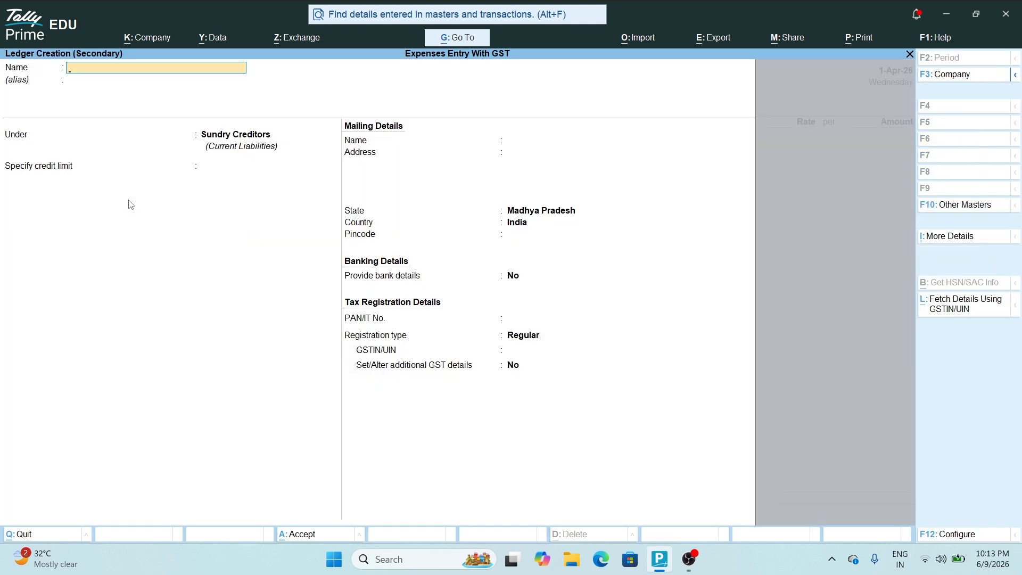
pyautogui.write('Internet Charges / Wifi Charge')
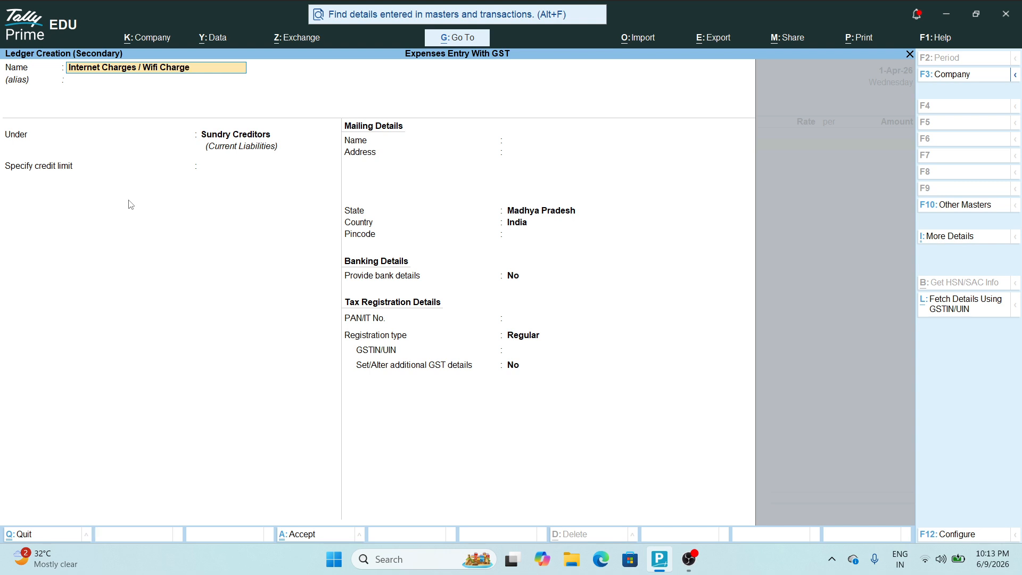
pyautogui.write('s')
pyautogui.press('Return')
pyautogui.write('In')
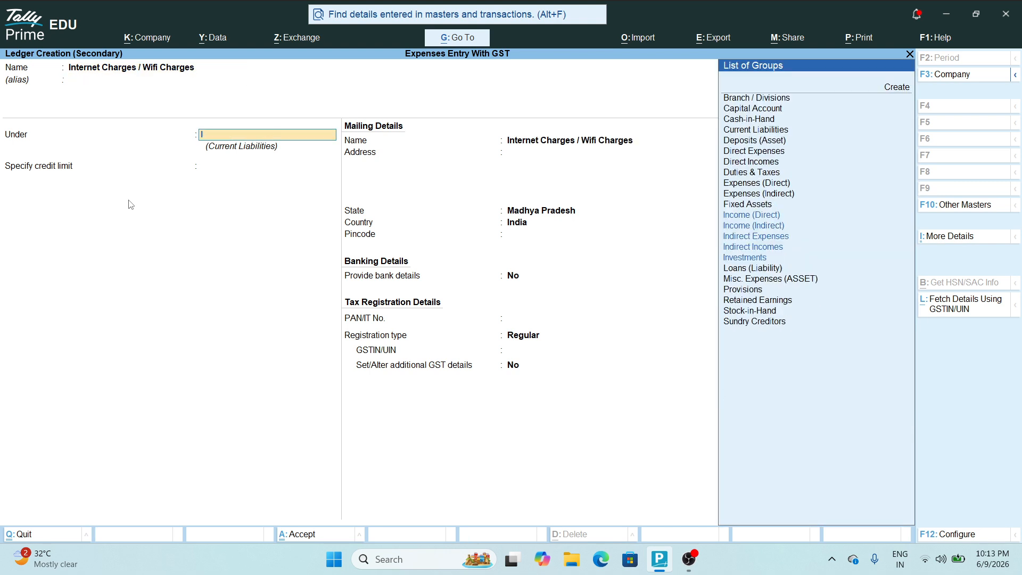
pyautogui.write('d')
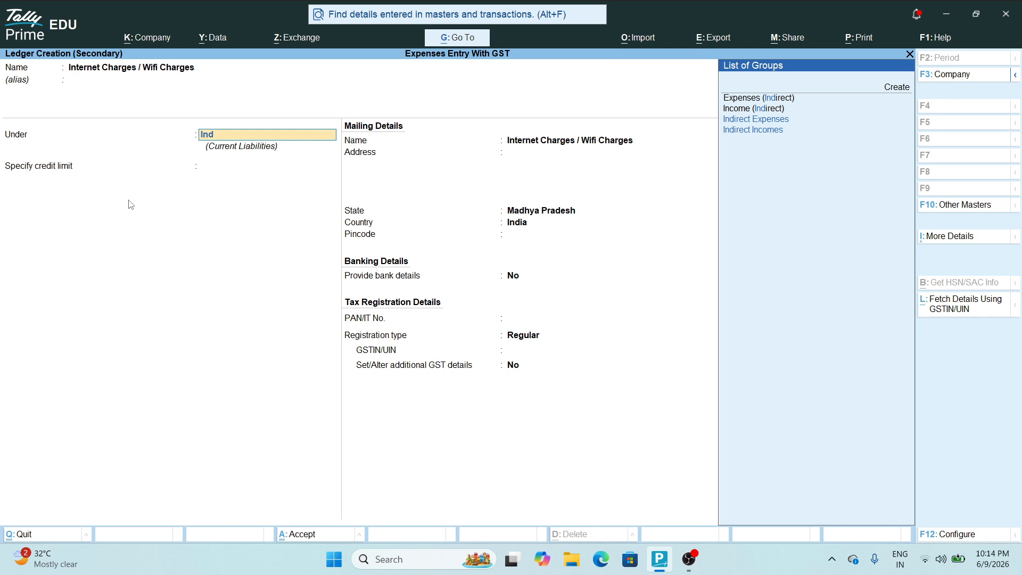
pyautogui.press('Down')
pyautogui.press('Return')
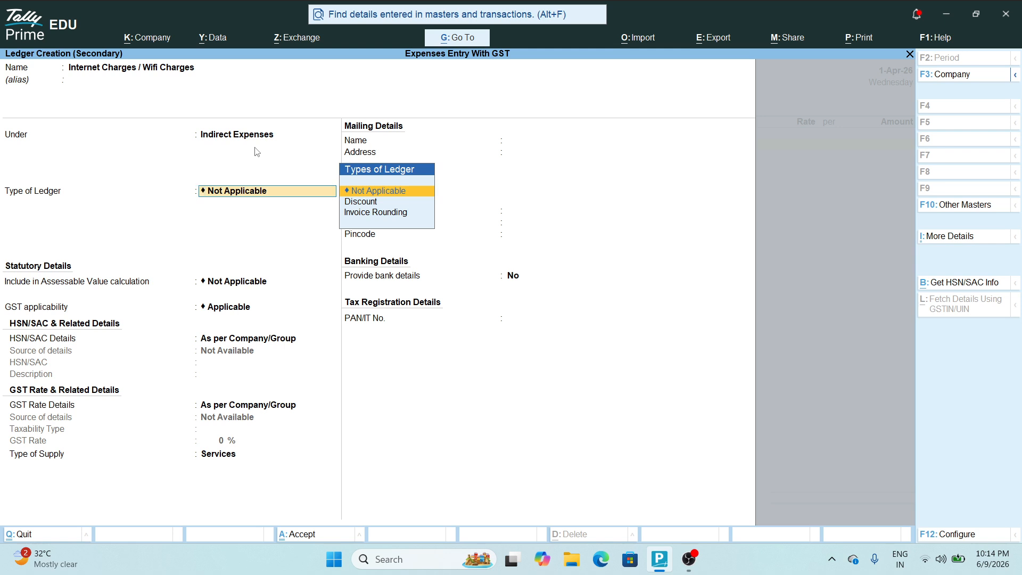
# Give the ledger taxable GST details at 18% for Services and save it
pyautogui.press('Return')
pyautogui.press('Return')
pyautogui.press('Return')
pyautogui.press('Return')
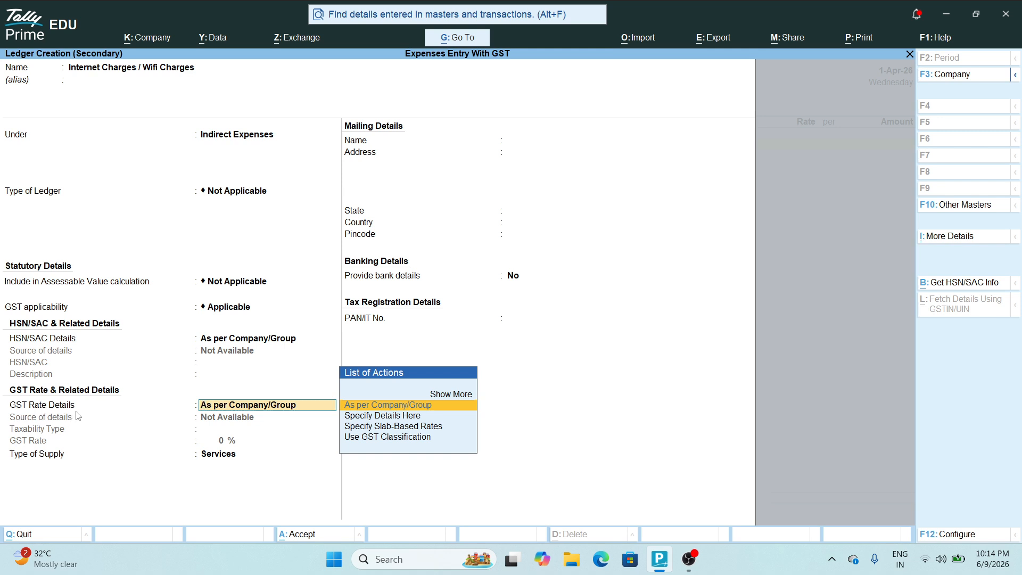
pyautogui.press('Down')
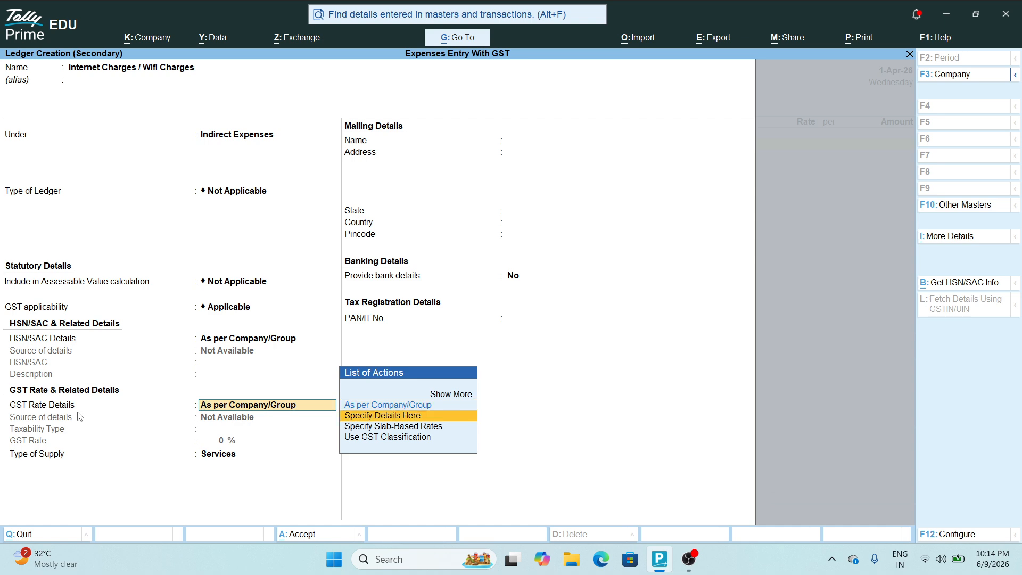
pyautogui.press('Return')
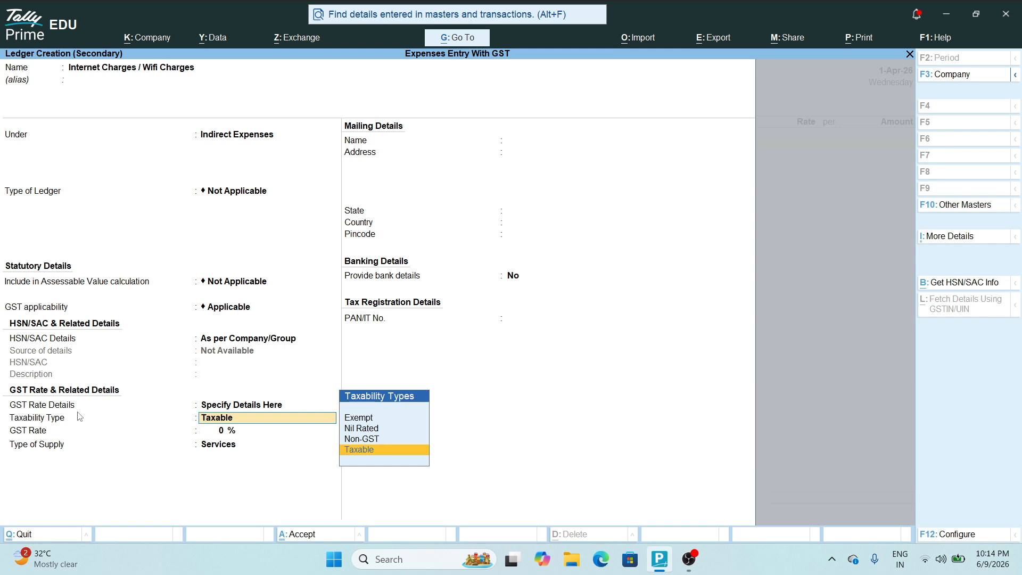
pyautogui.press('Return')
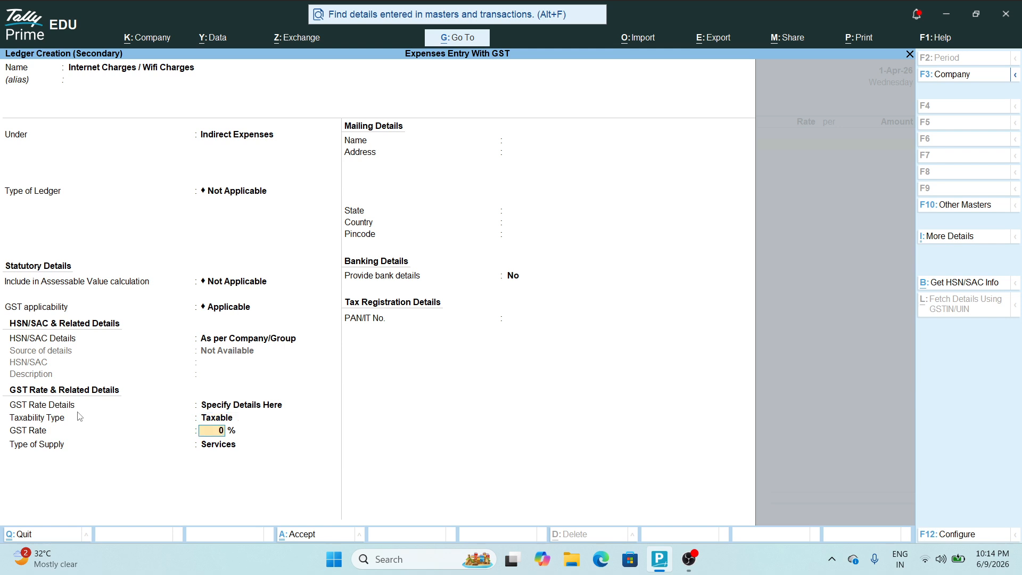
pyautogui.write('18')
pyautogui.press('Return')
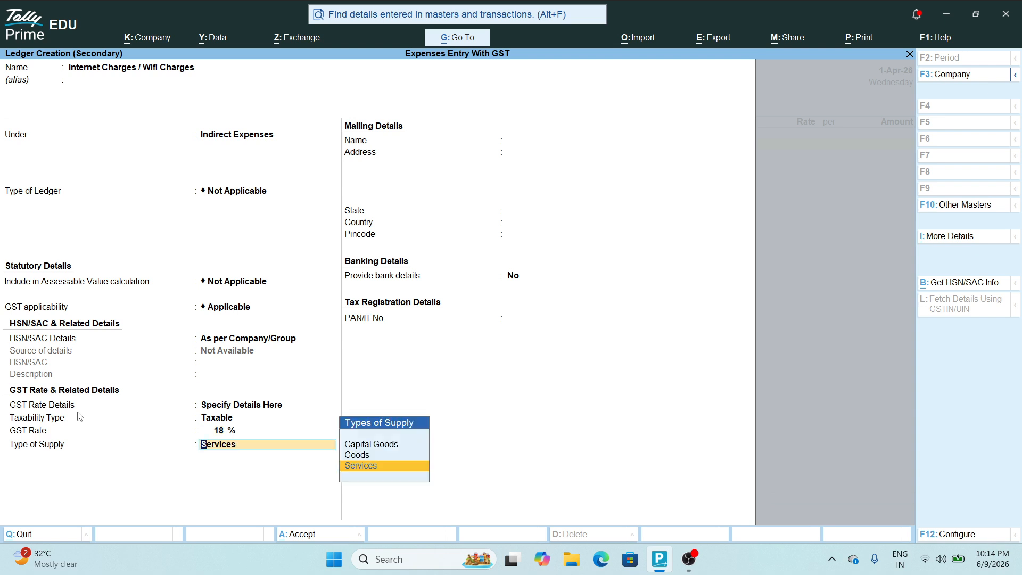
pyautogui.press('Return')
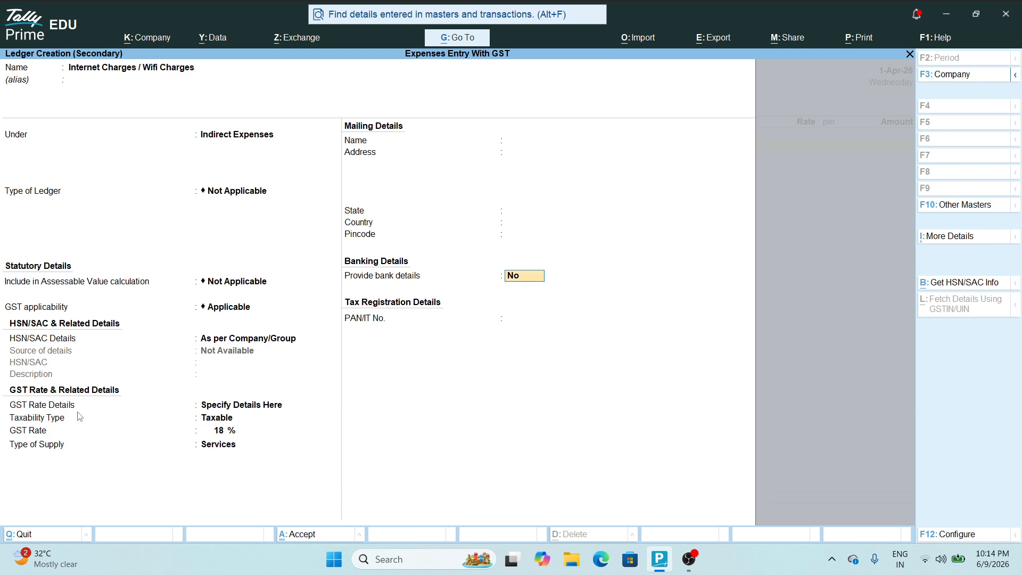
pyautogui.press('Return')
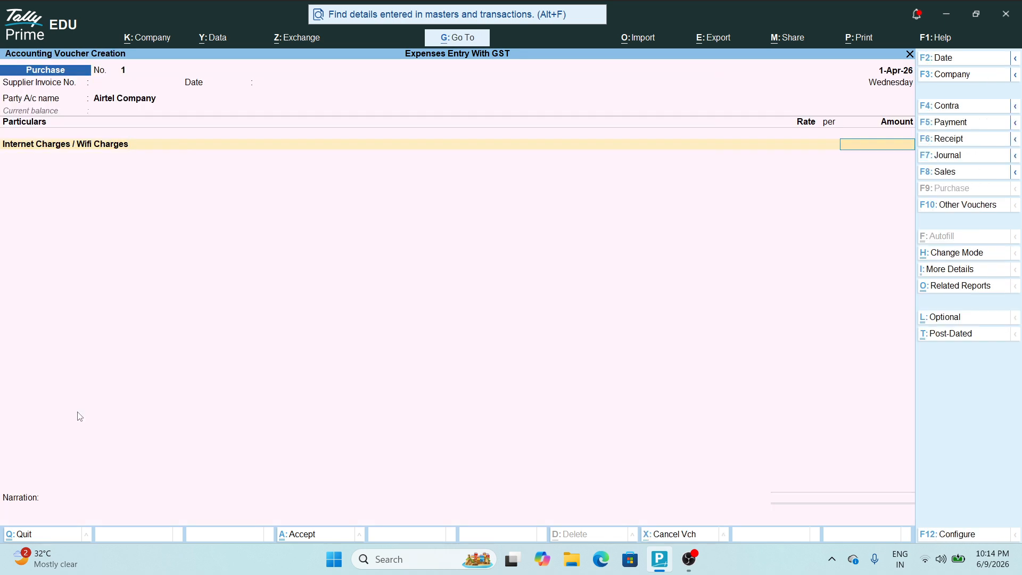
# Enter 1,000 as the Internet Charges amount
pyautogui.write('10000')
pyautogui.press('BackSpace')
pyautogui.press('Return')
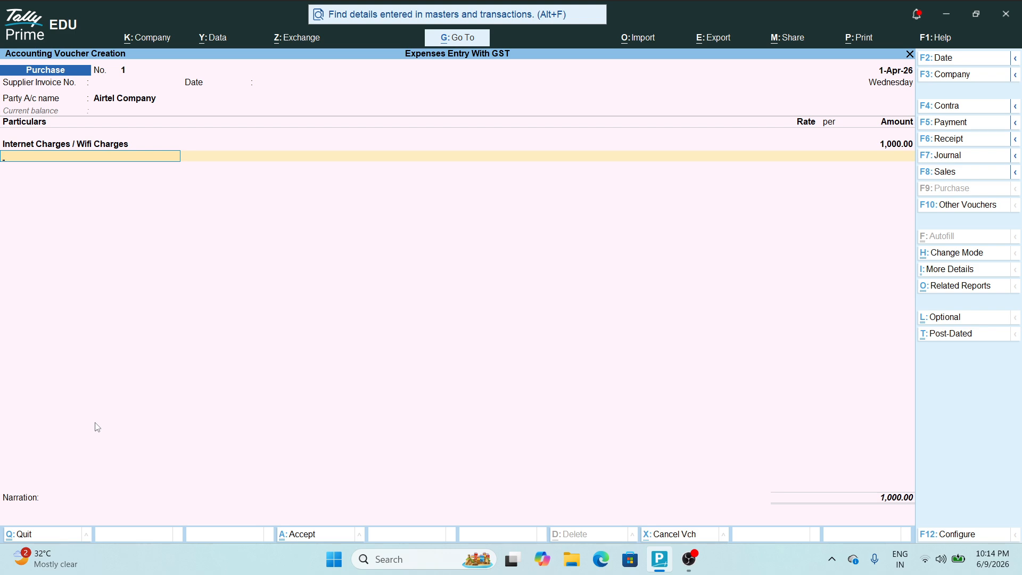
# Add a CGST@9% ledger under Duties & Taxes (GST, CGST, 9%) with 90.00 on the voucher
pyautogui.hotkey('alt', 'c')
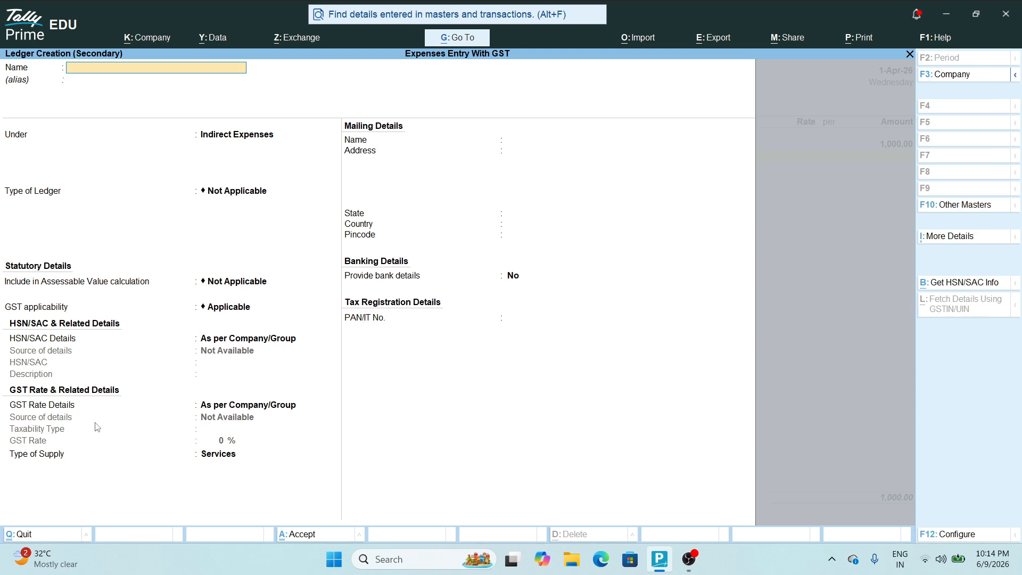
pyautogui.write('CGST@9%')
pyautogui.press('Return')
pyautogui.press('Return')
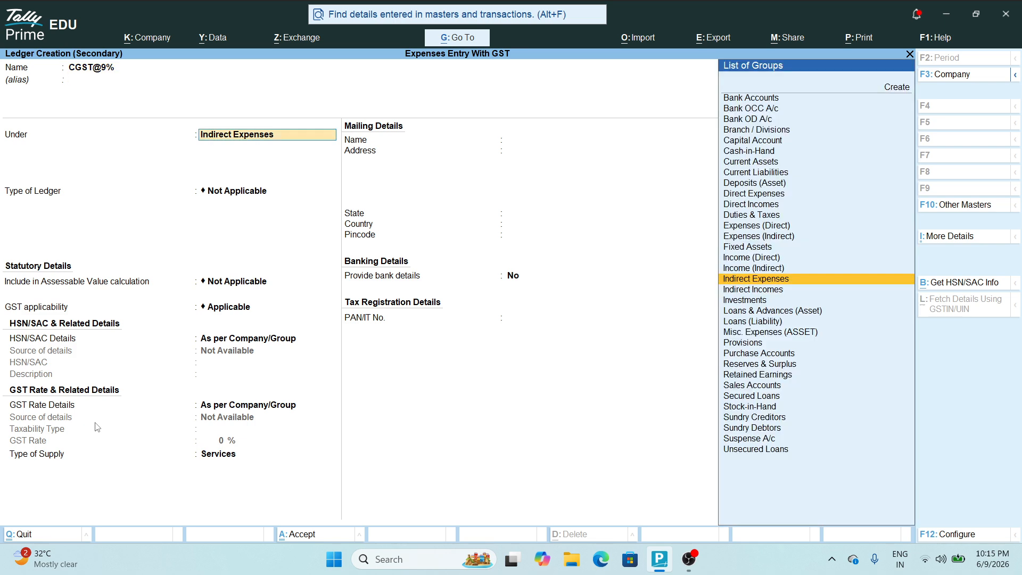
pyautogui.write('Du')
pyautogui.press('Return')
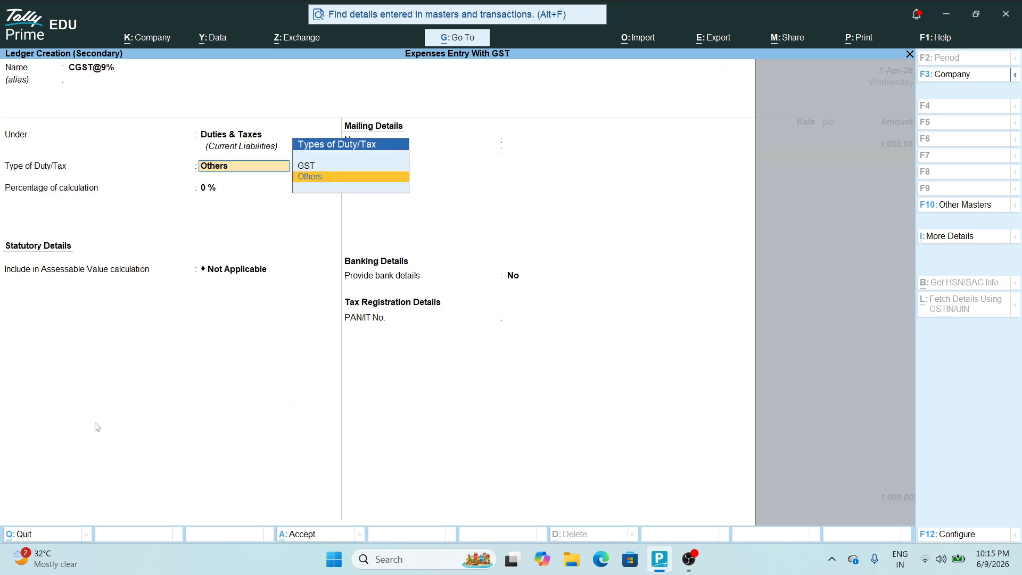
pyautogui.press('Up')
pyautogui.press('Return')
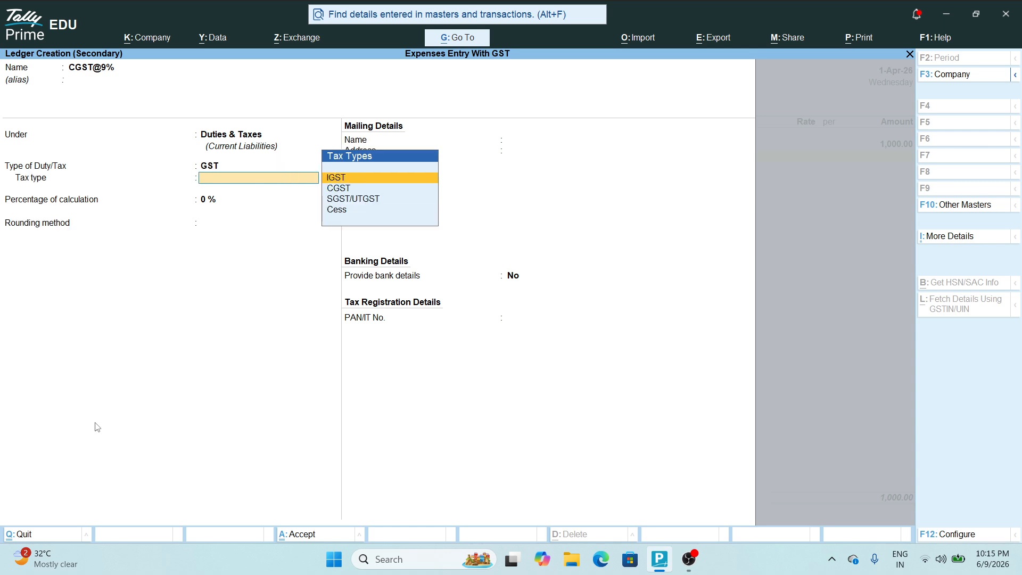
pyautogui.press('Down')
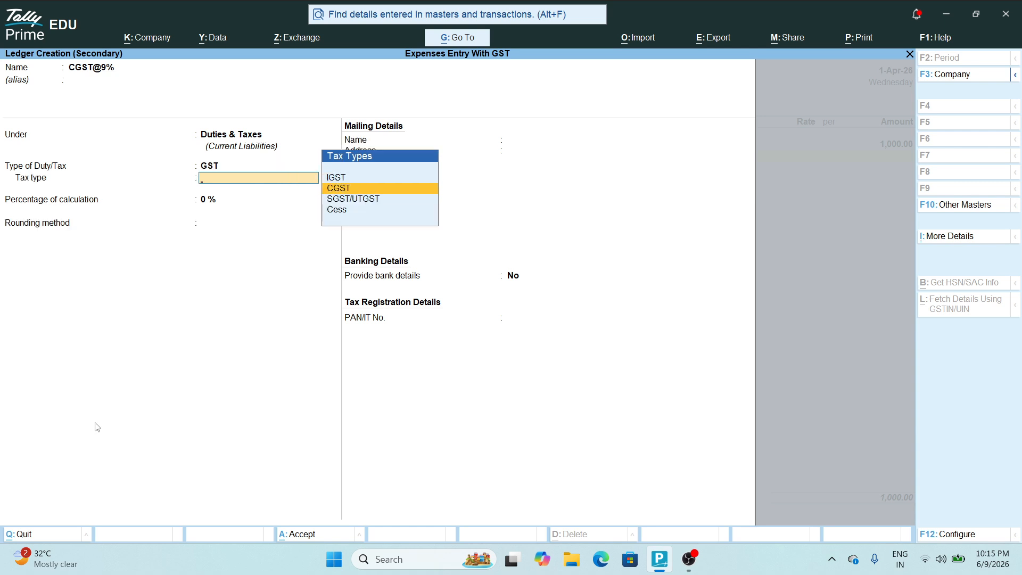
pyautogui.press('Return')
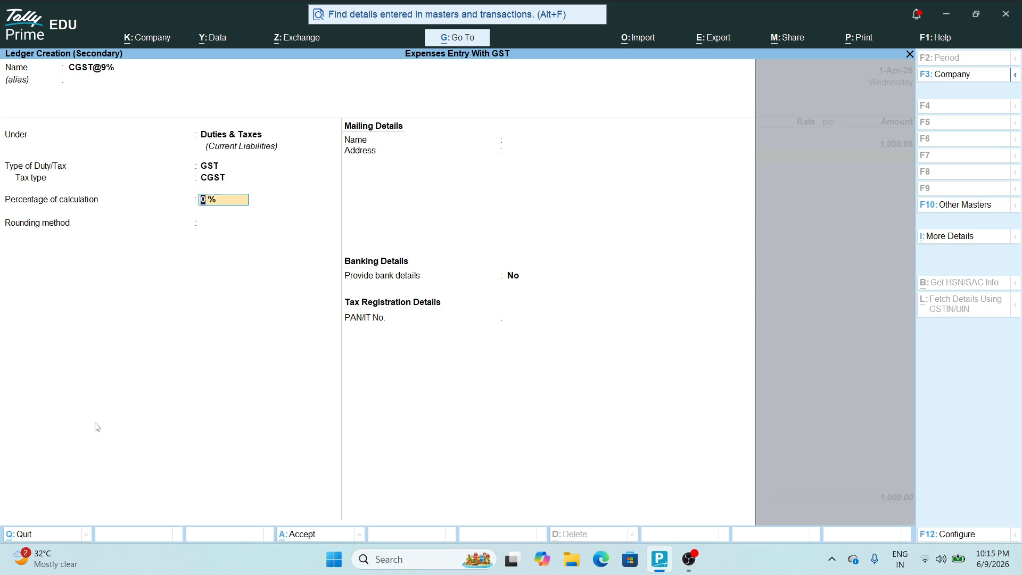
pyautogui.write('9')
pyautogui.press('Return')
pyautogui.press('Return')
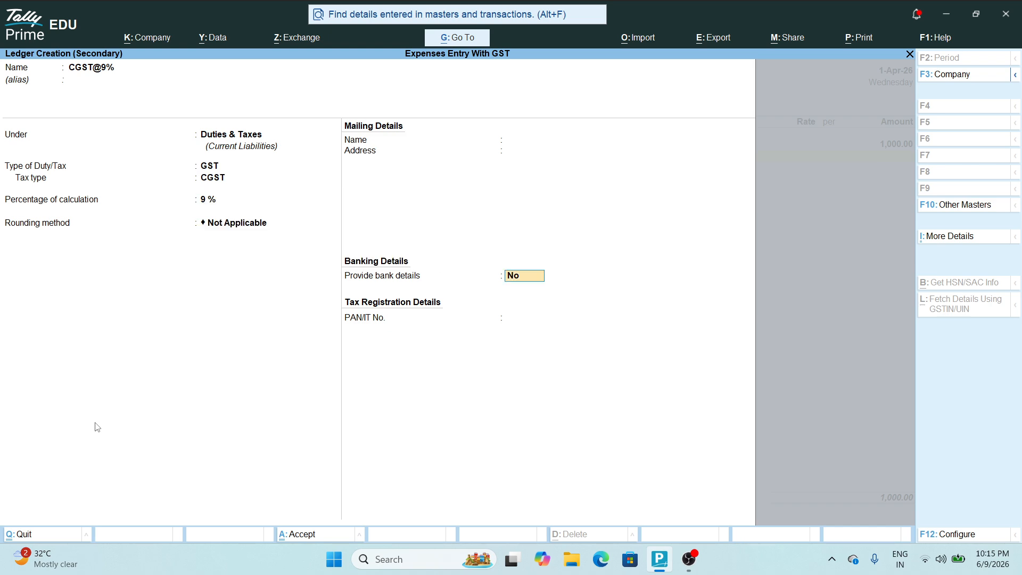
pyautogui.hotkey('ctrl', 'a')
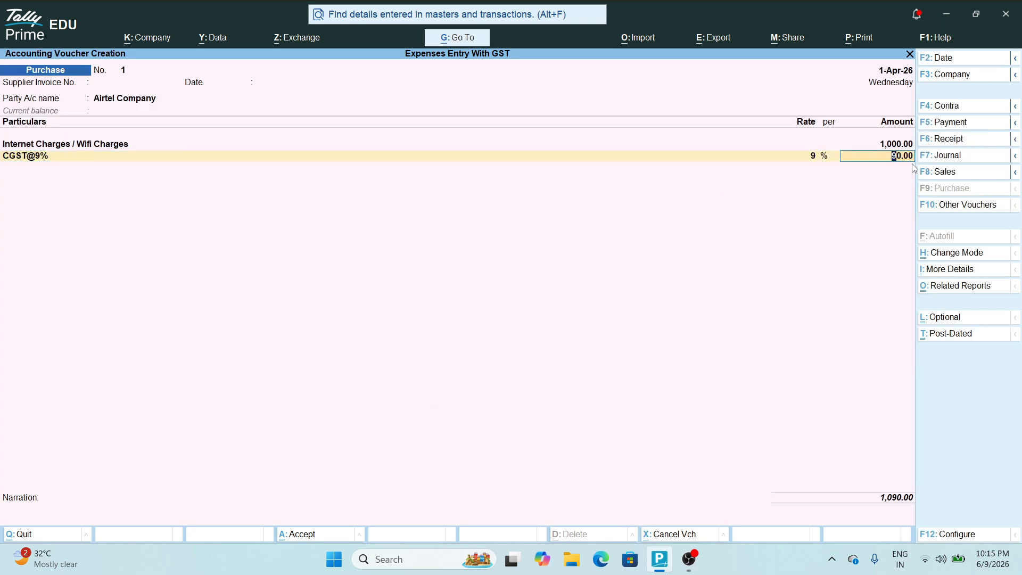
pyautogui.press('Return')
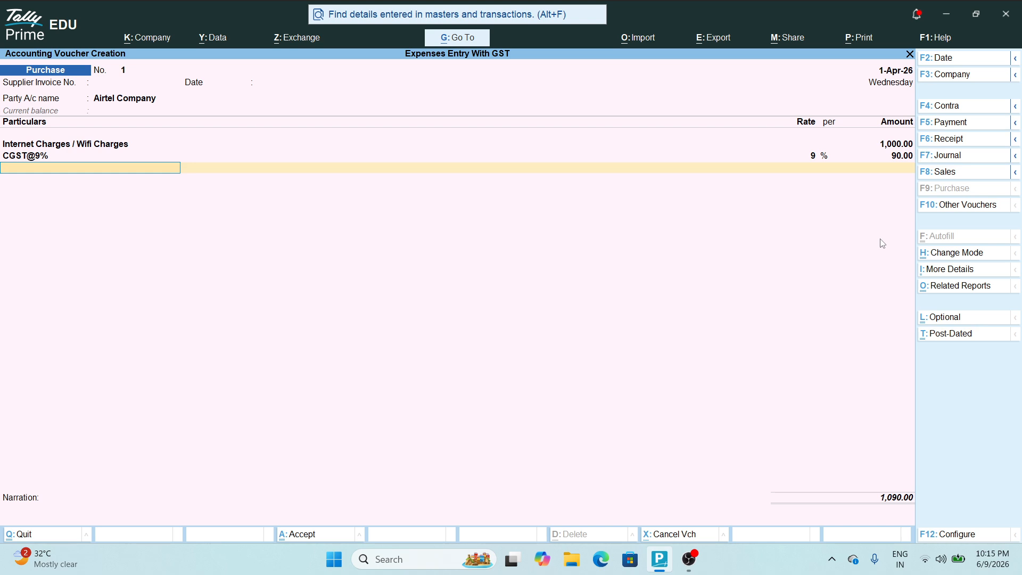
# Add an SGST@9% ledger under Duties & Taxes (GST, SGST/UTGST, 9%) to the voucher
pyautogui.hotkey('alt', 'c')
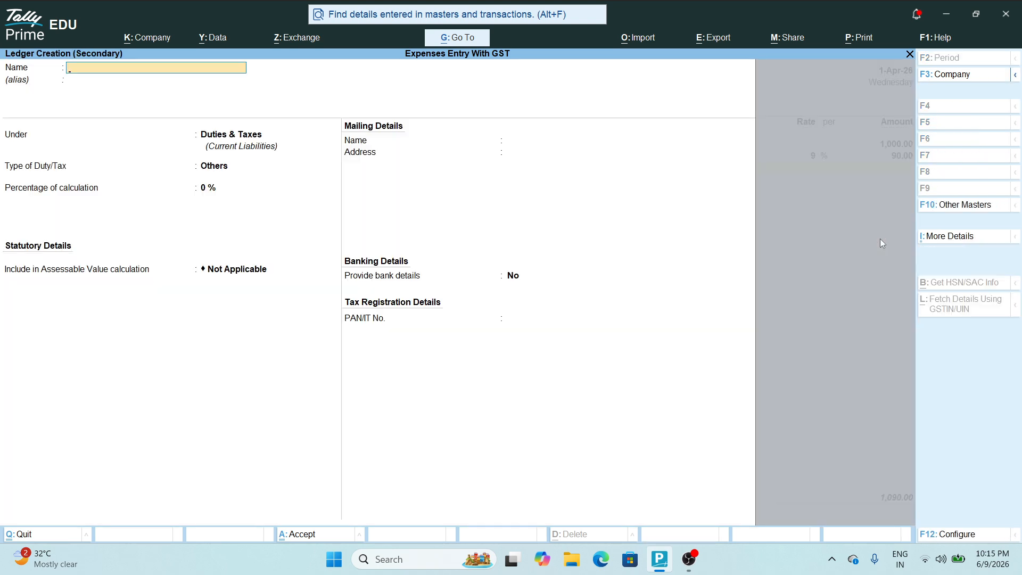
pyautogui.write('SGST@9%')
pyautogui.press('Return')
pyautogui.press('Return')
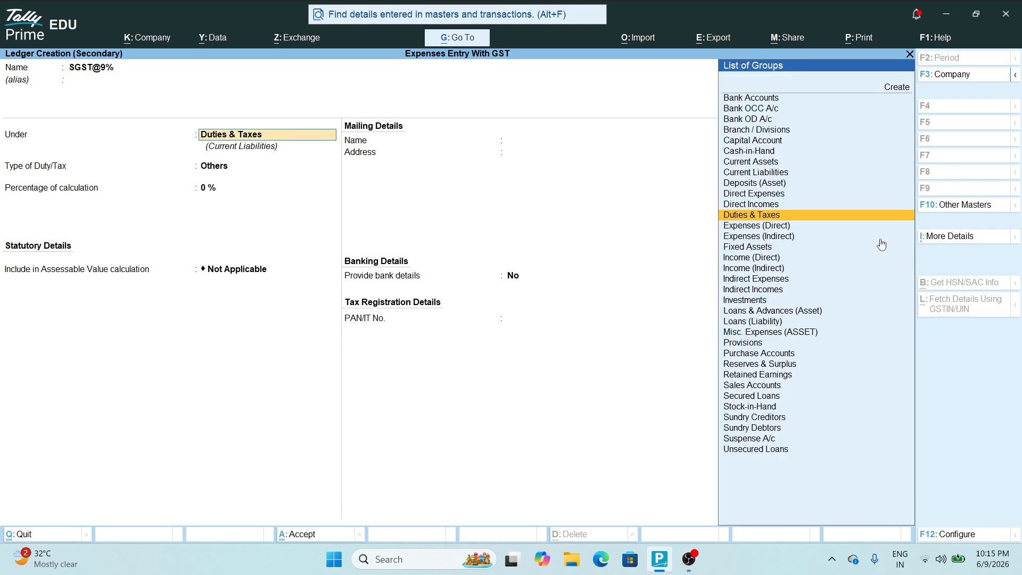
pyautogui.press('Return')
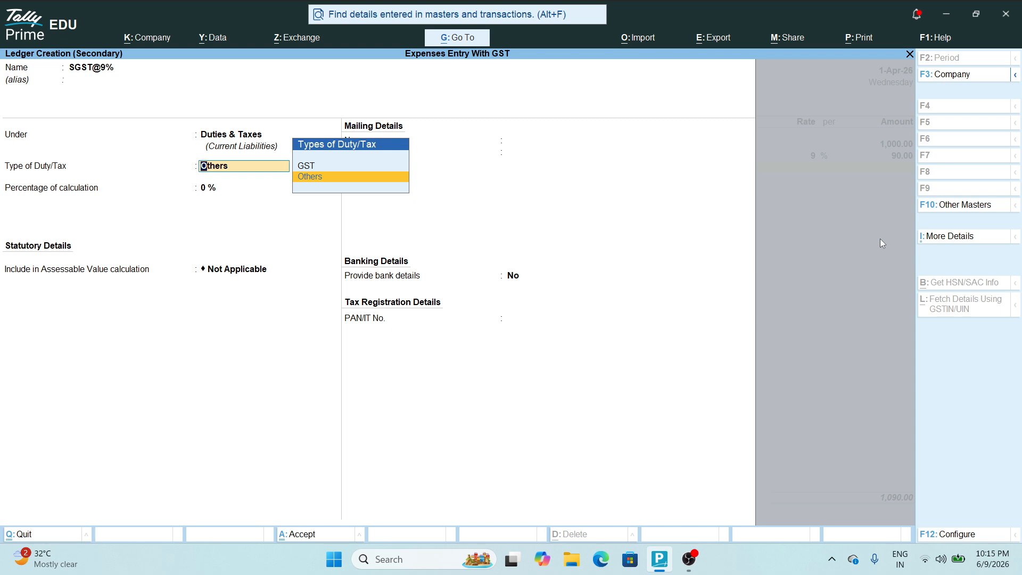
pyautogui.press('Up')
pyautogui.press('Return')
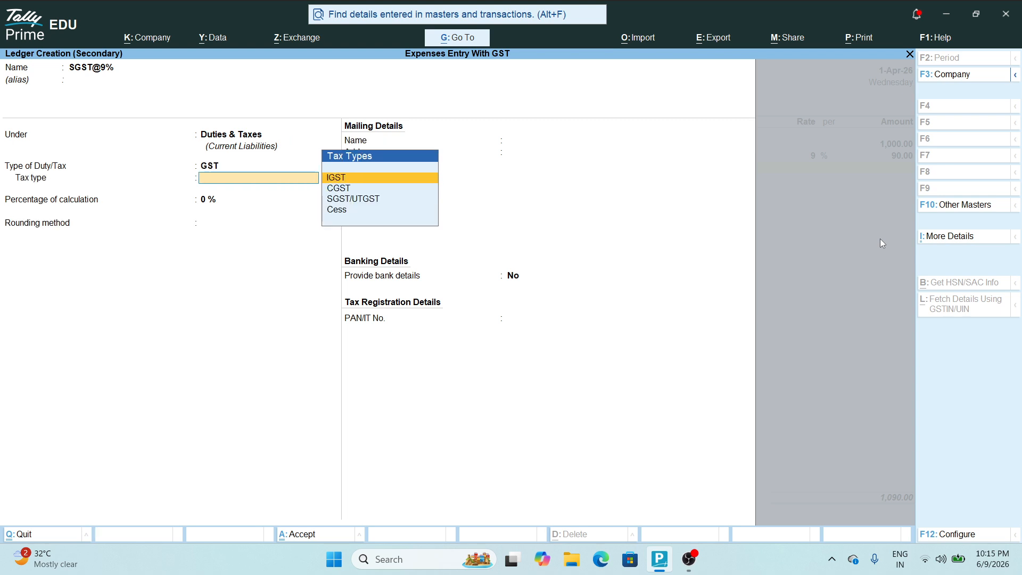
pyautogui.press('Down')
pyautogui.press('Down')
pyautogui.press('Return')
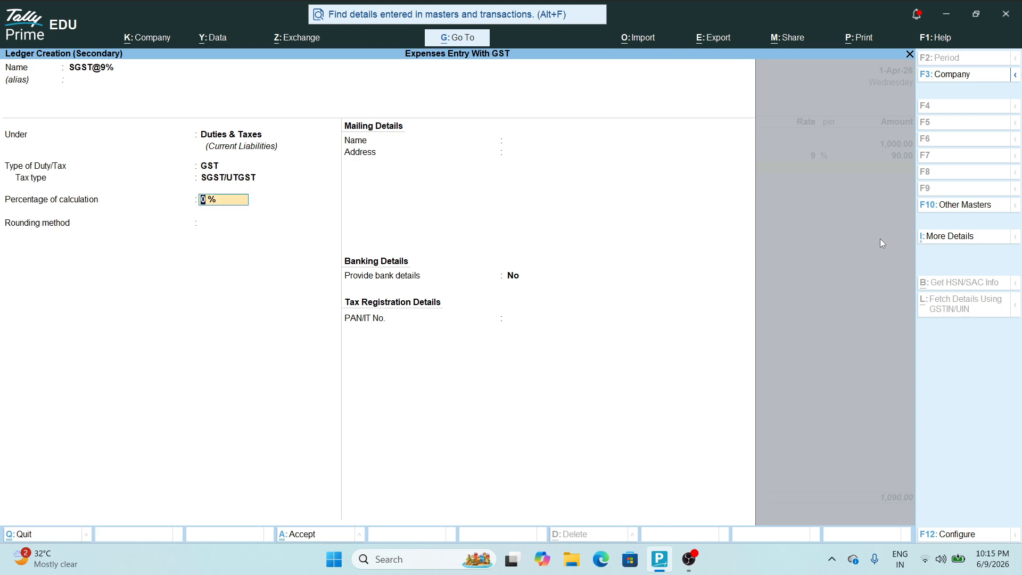
pyautogui.write('9')
pyautogui.press('Return')
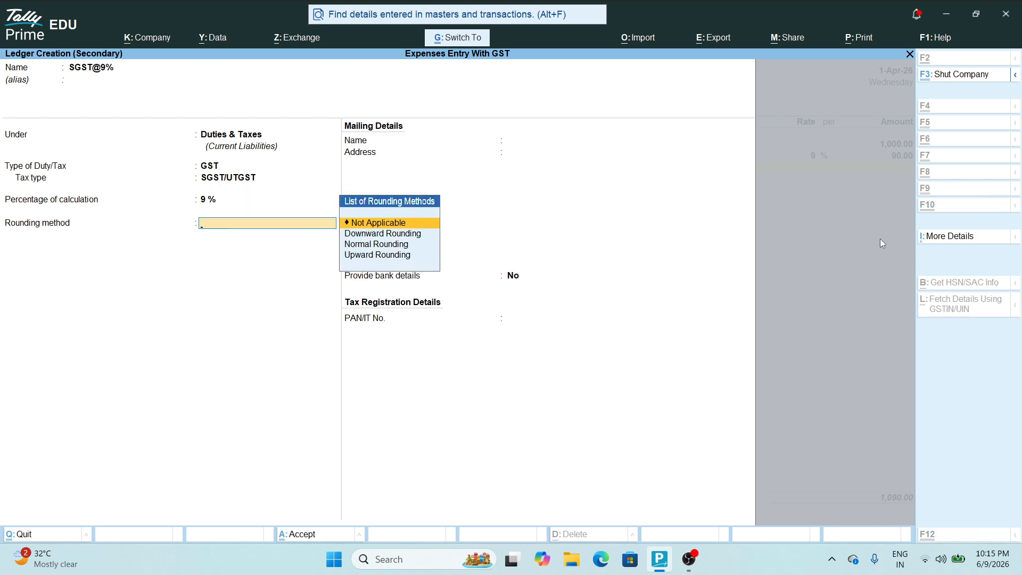
pyautogui.hotkey('ctrl', 'a')
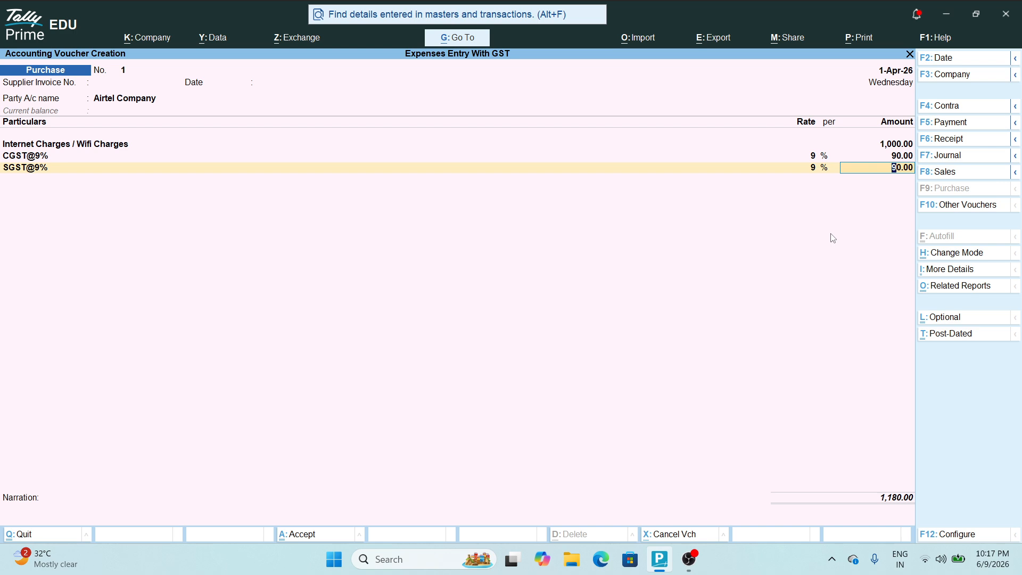
# Save the 1,180 Airtel purchase voucher and quit to the Gateway of Tally
pyautogui.press('ctrl')
pyautogui.hotkey('ctrl', 'a')
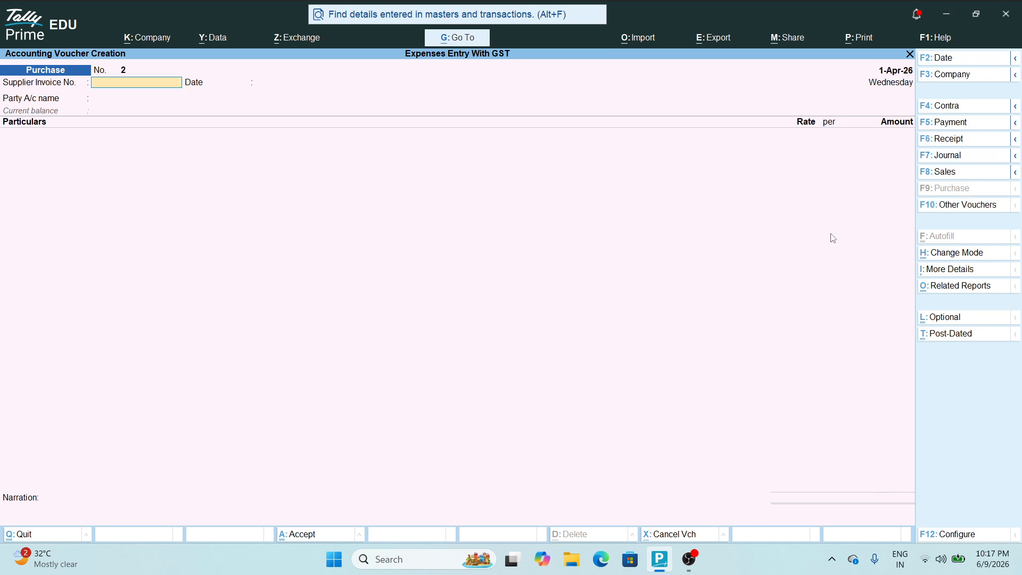
pyautogui.press('Escape')
pyautogui.press('Return')
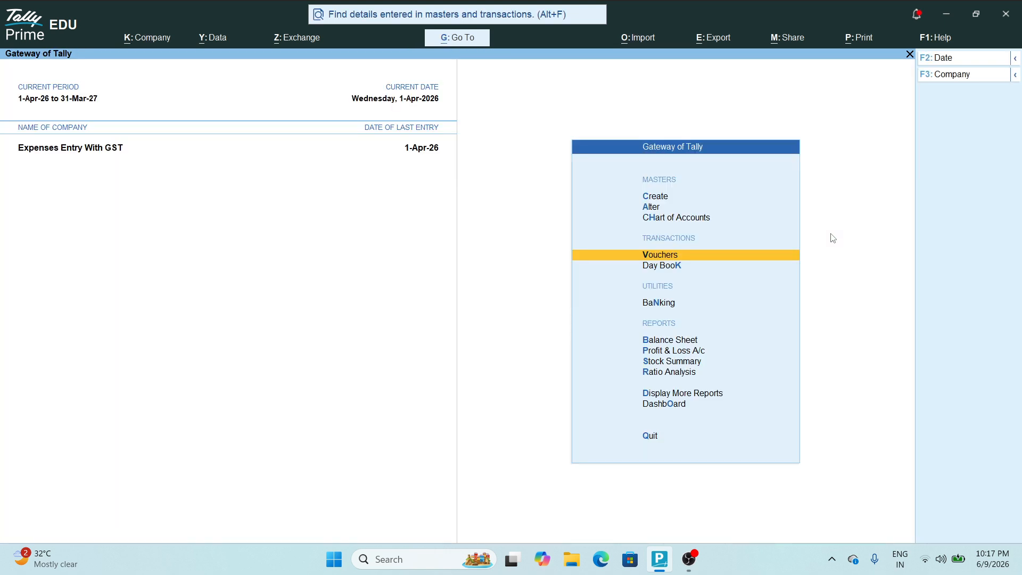